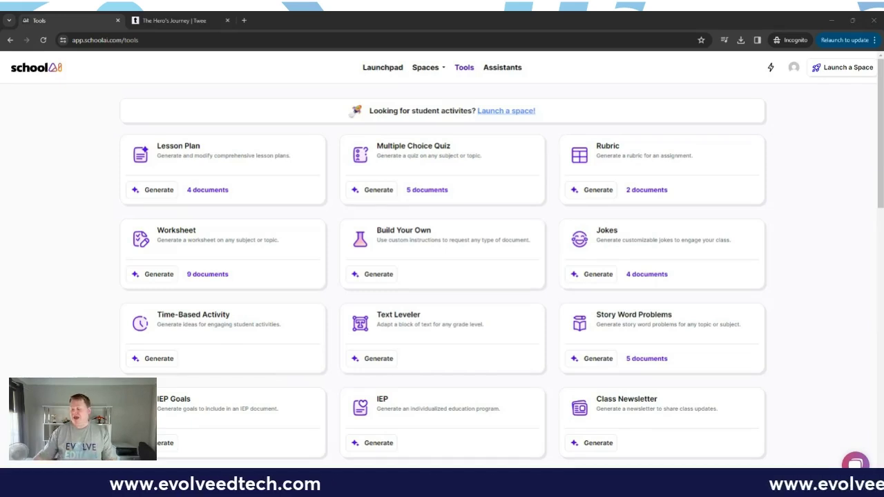
Start a new document with the Vocabulary List tool and set its grade to 2nd.
scroll(442, 276, "down", 4)
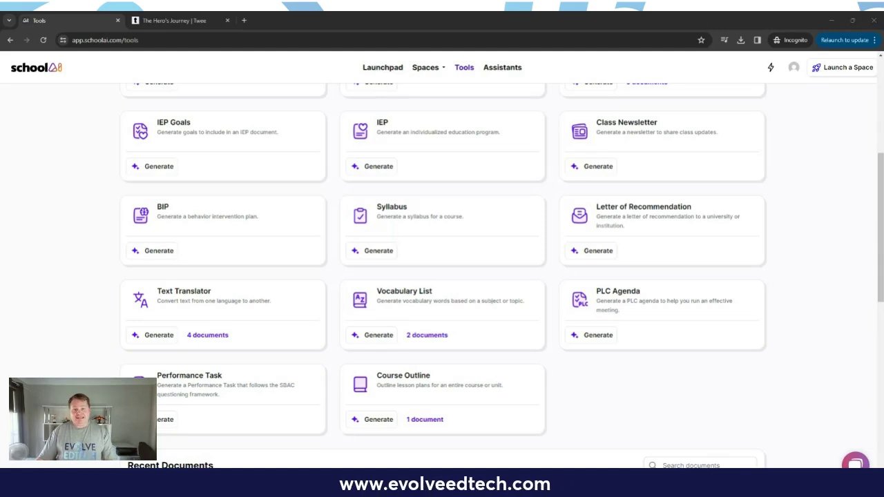
left_click(378, 336)
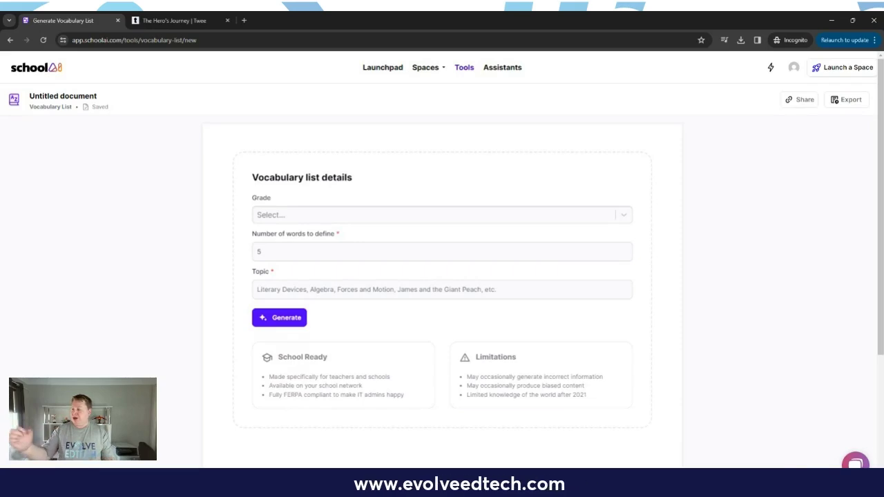
left_click(290, 217)
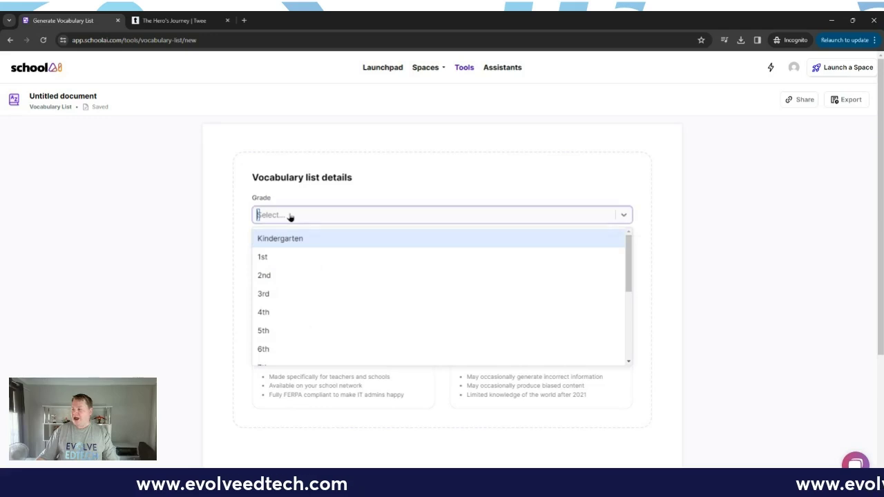
left_click(297, 275)
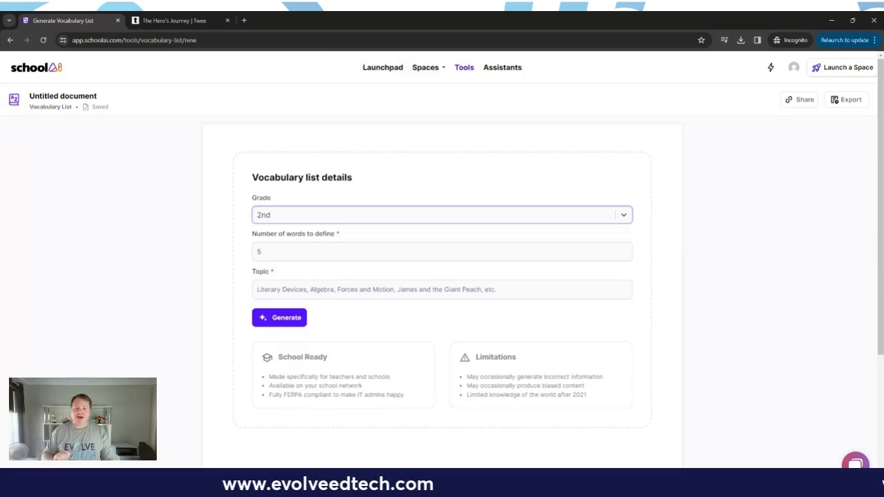
Enter "Basic mathematics terminology" as the topic and generate the vocabulary list.
left_click(308, 291)
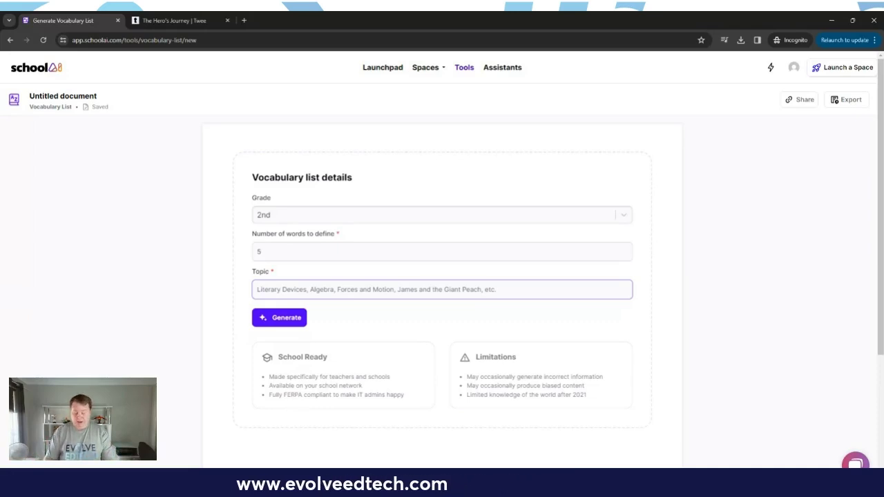
type("Basic math")
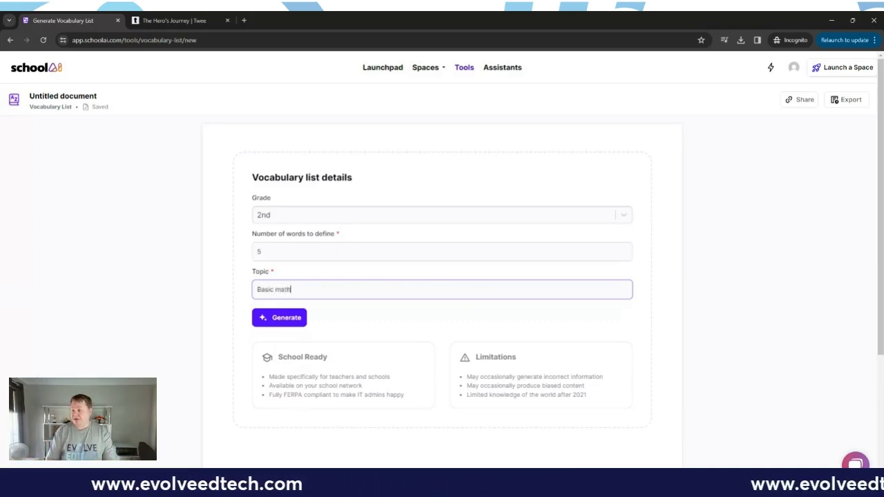
type("ematics te")
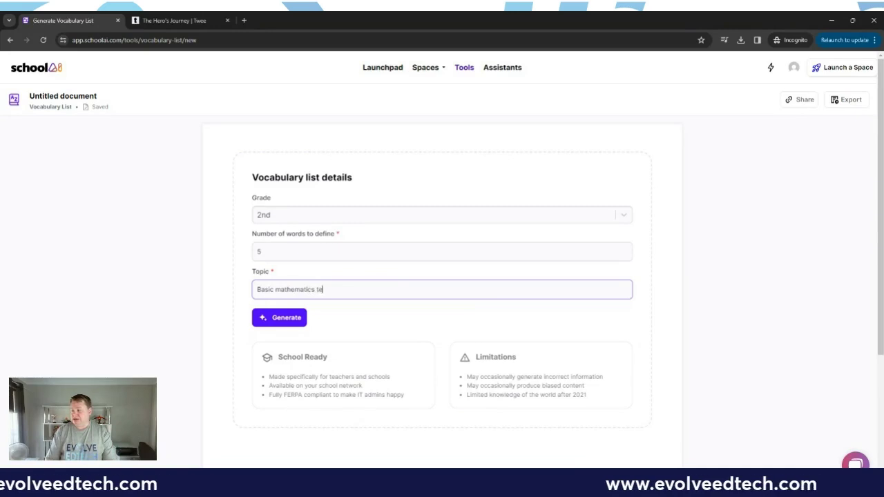
type("rminology")
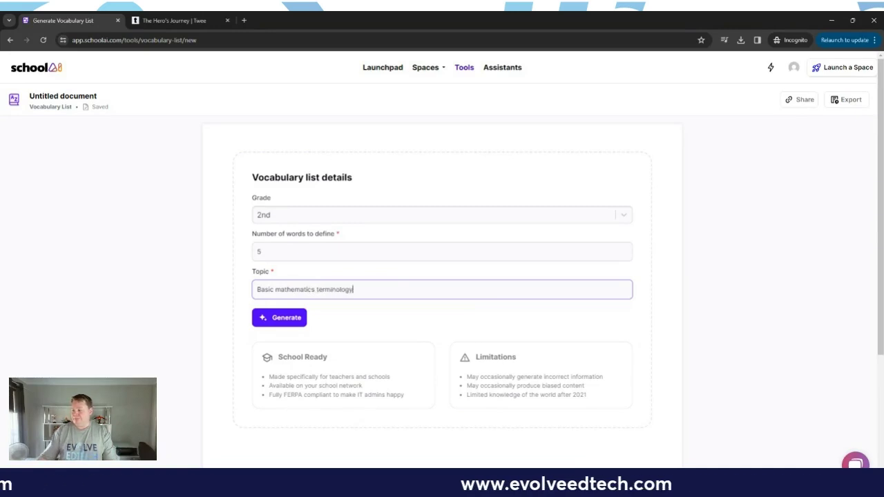
left_click(297, 320)
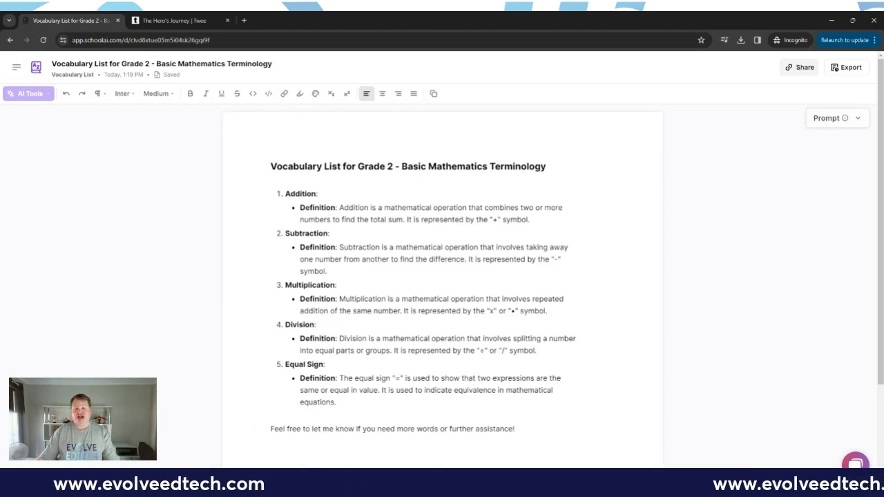
Check which export formats are offered for the generated vocabulary list, without exporting it.
left_click(848, 69)
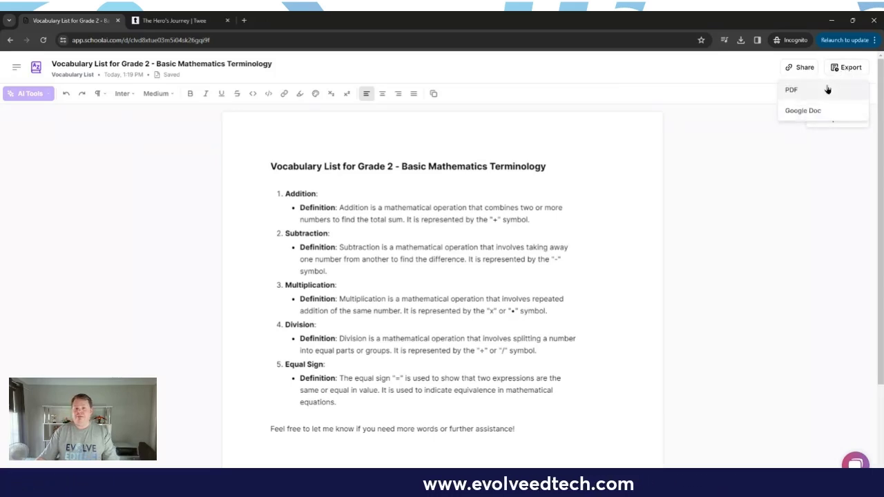
left_click(342, 220)
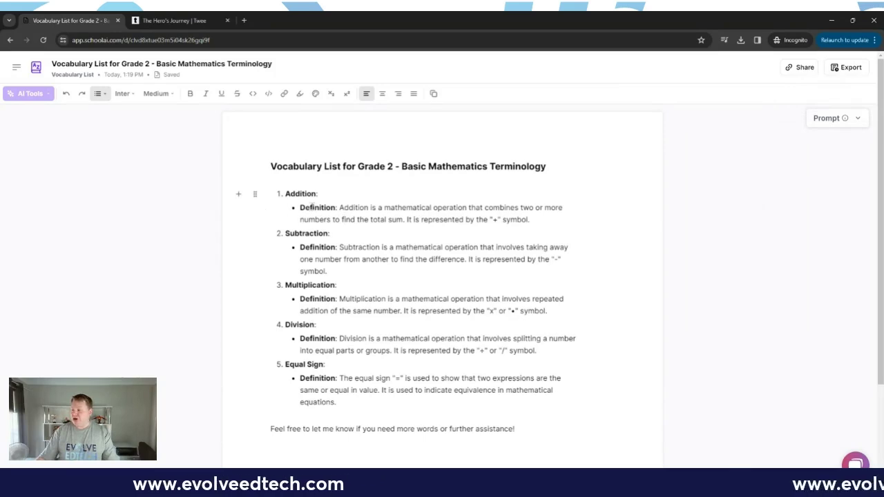
Rewrite the definition under Addition with the AI tools by changing its tone to Childfriendly.
left_click_drag(301, 207, 547, 219)
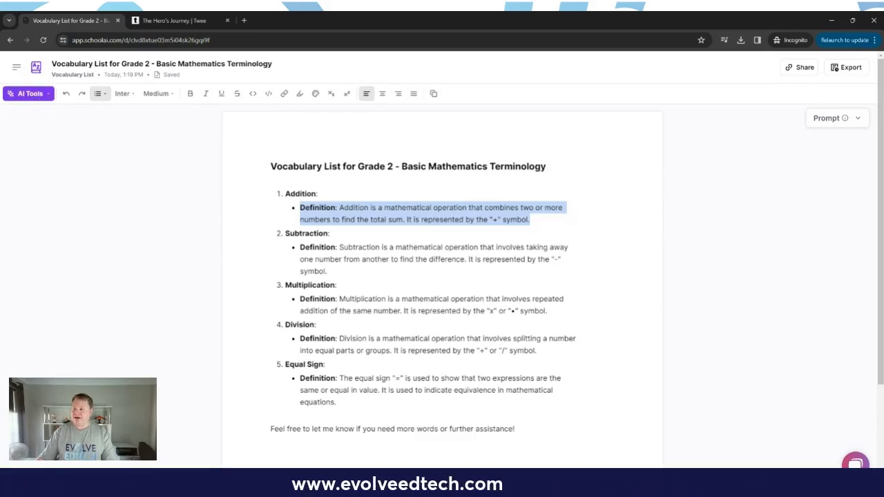
left_click(48, 96)
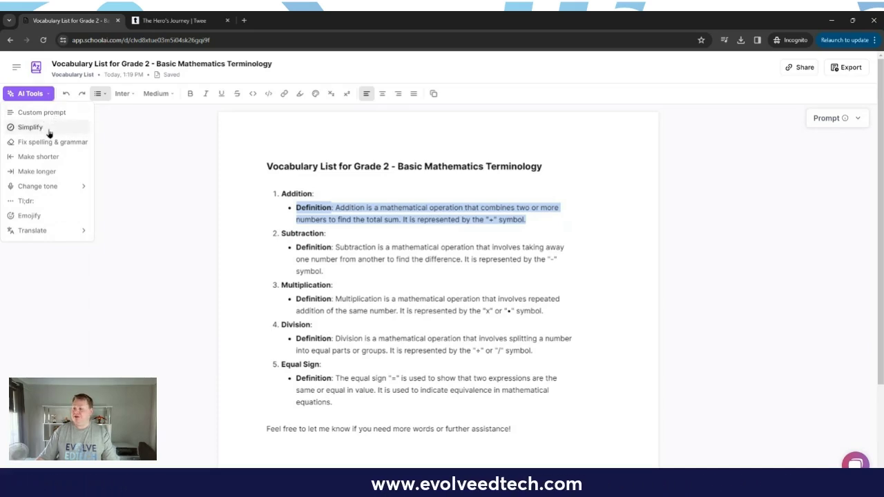
mouse_move(47, 188)
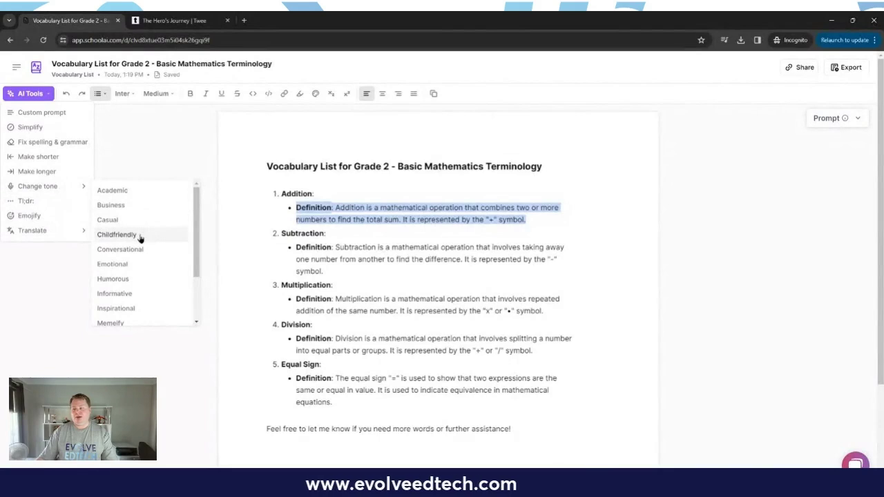
left_click(141, 239)
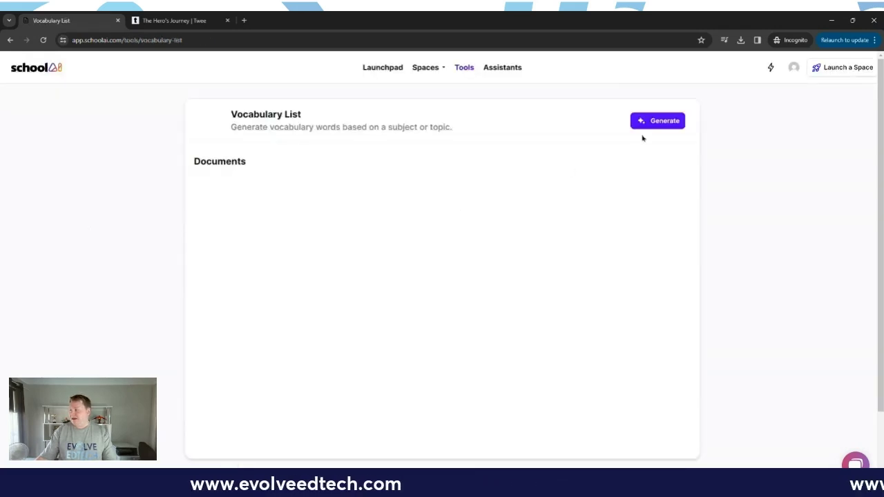
Start another vocabulary list and set its grade to 10th.
left_click(652, 122)
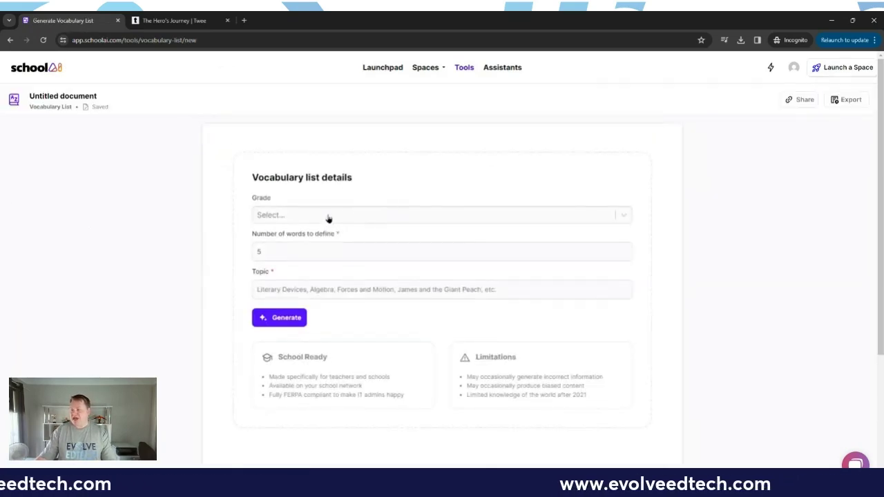
left_click(329, 218)
scroll(304, 296, "down", 1)
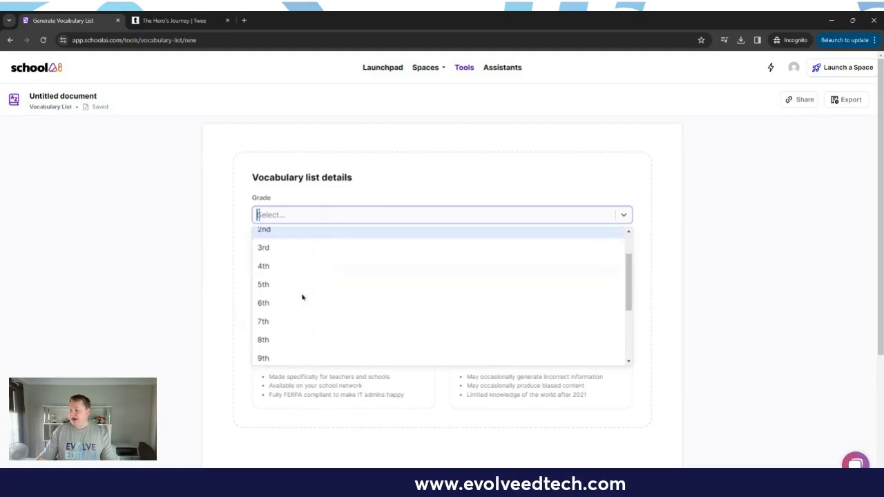
scroll(286, 312, "down", 1)
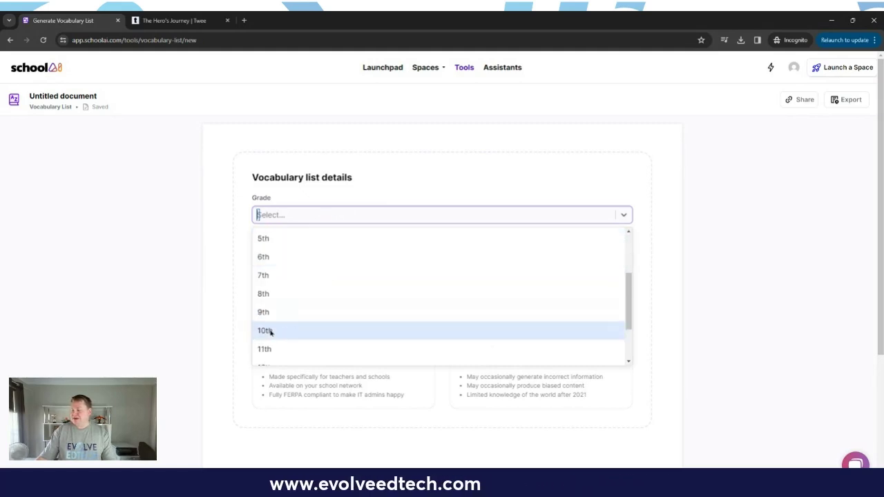
left_click(273, 329)
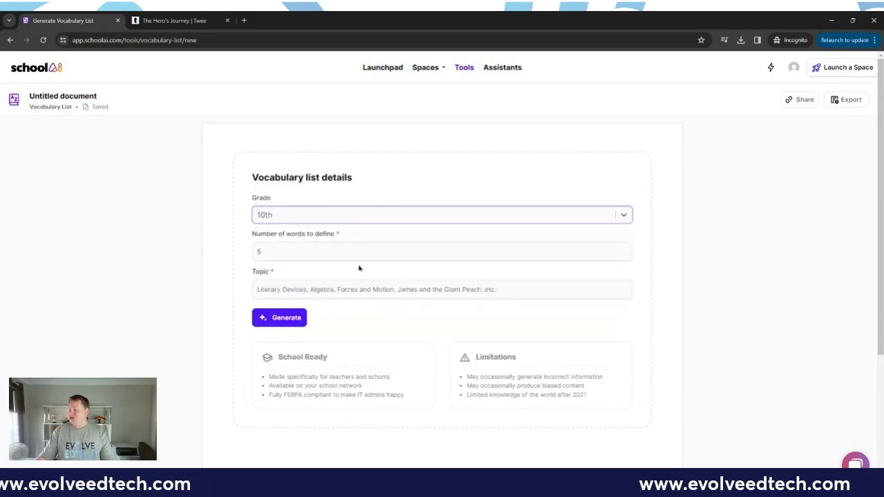
Enter "Common literary devices" as the topic and generate the vocabulary list.
left_click(323, 287)
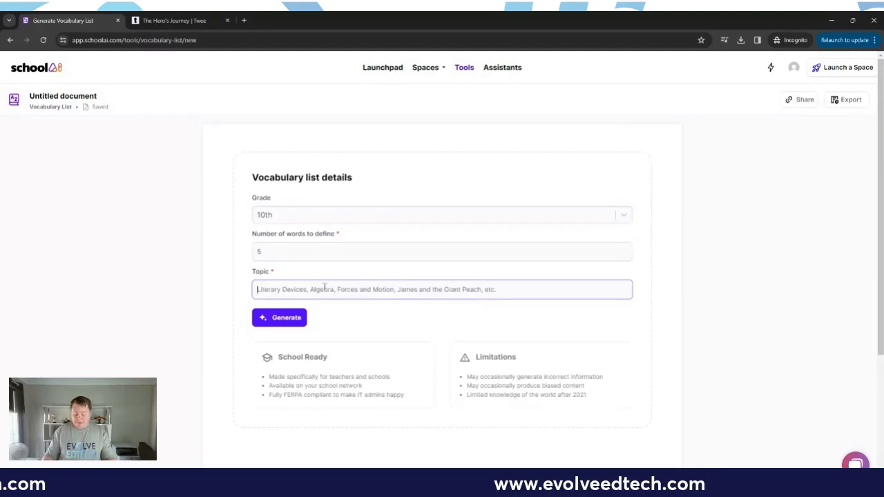
type("c")
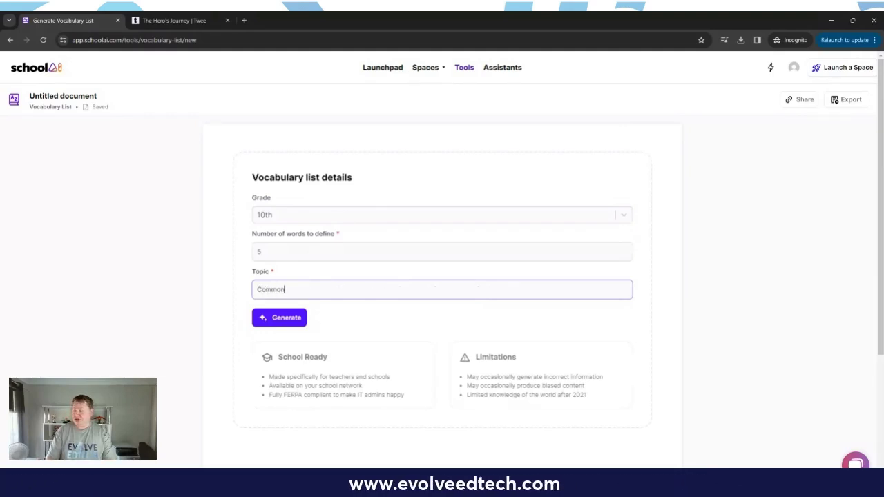
type("ommon li")
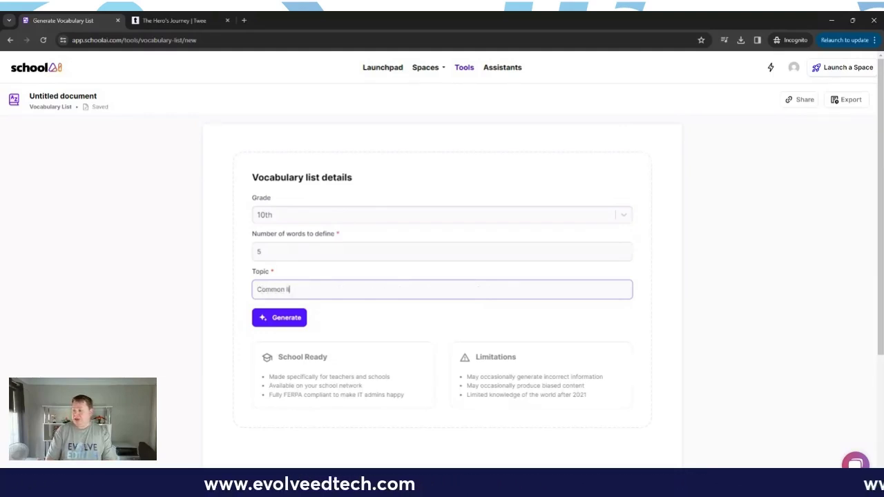
type("terary de")
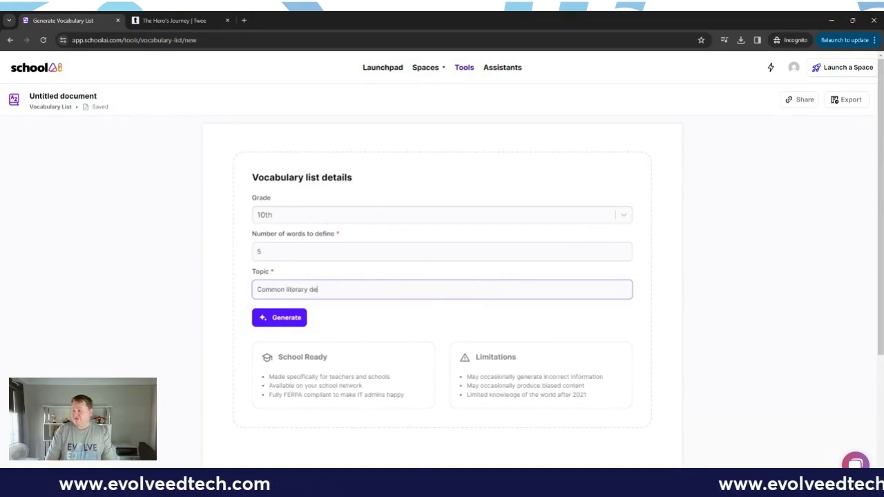
type("vices")
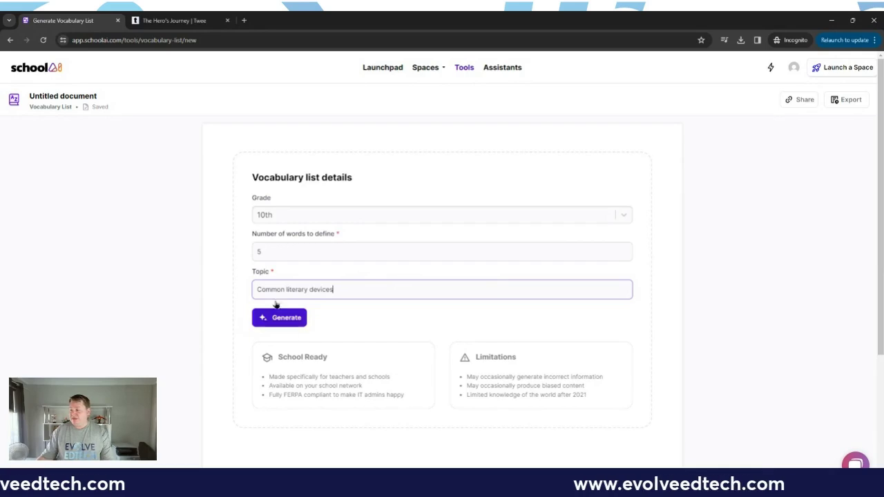
left_click(293, 318)
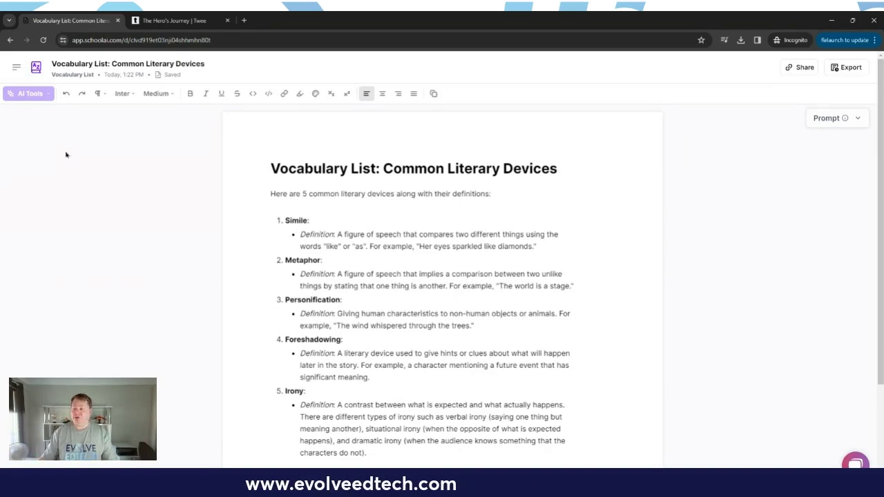
Open the oldest saved Grade 3 Common 3D Shapes list and examine the prompt settings used for it.
left_click(35, 70)
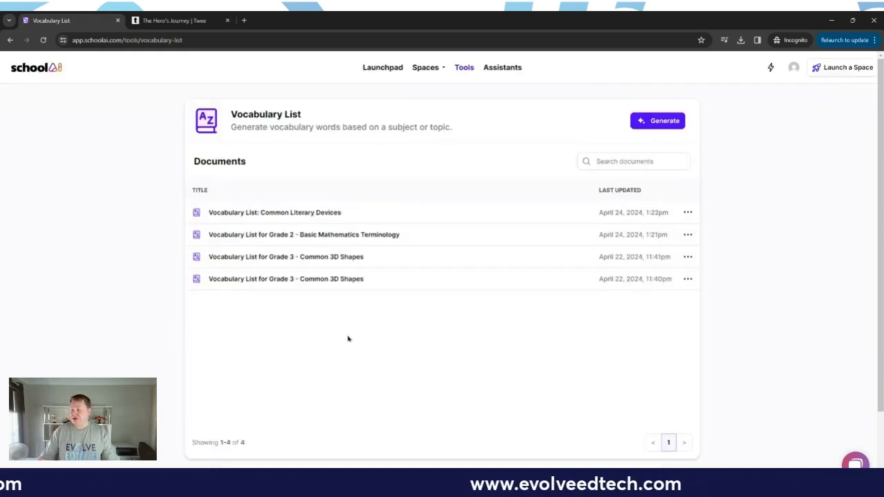
left_click(316, 283)
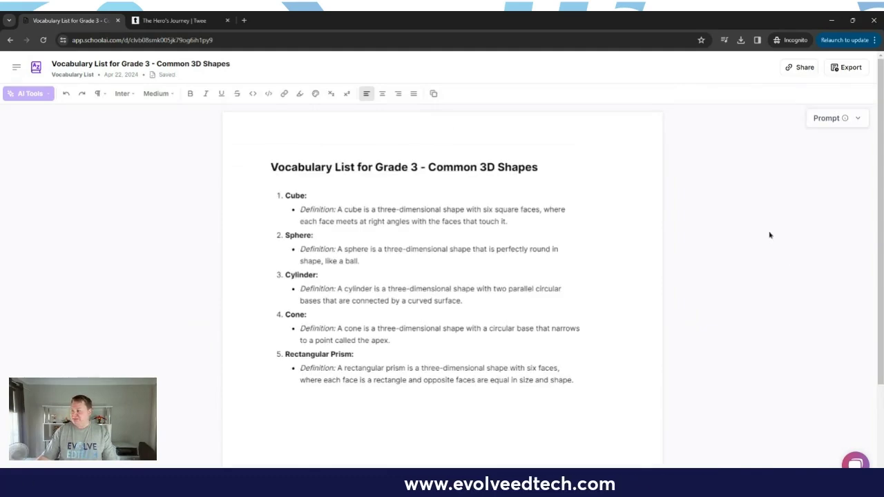
left_click(828, 122)
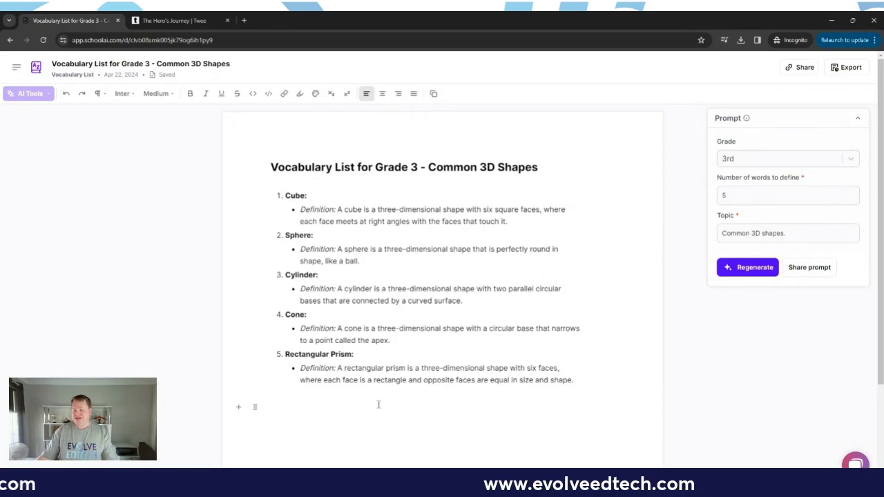
Return to the saved vocabulary lists and review the more recent Grade 3 Common 3D Shapes list.
left_click(35, 69)
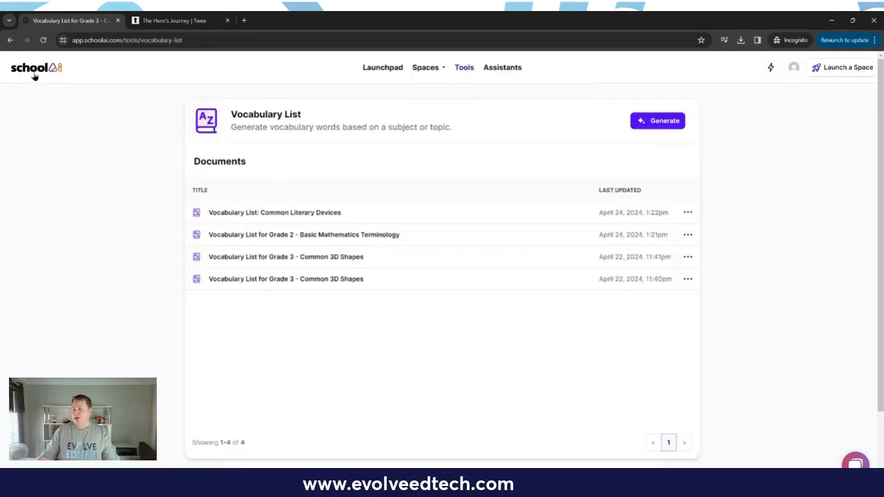
left_click(326, 259)
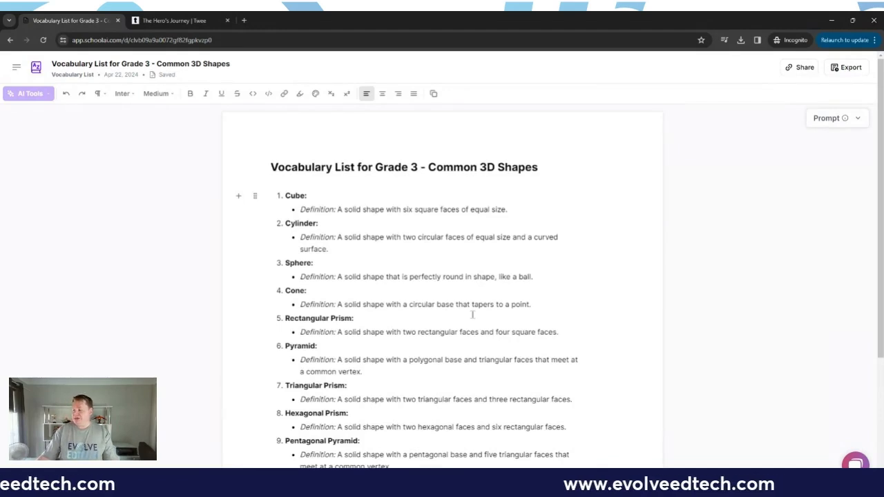
scroll(472, 315, "down", 1)
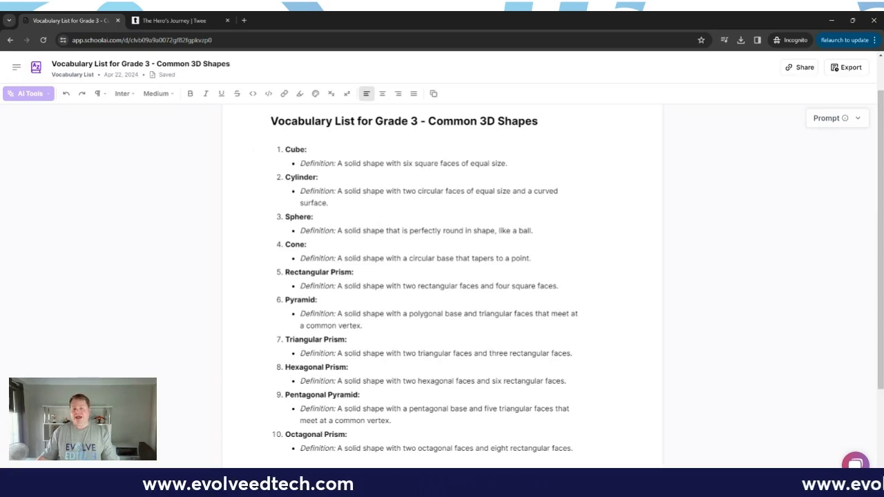
Go back to the Vocabulary List tool, start a new list and set its grade to 11th.
left_click(37, 69)
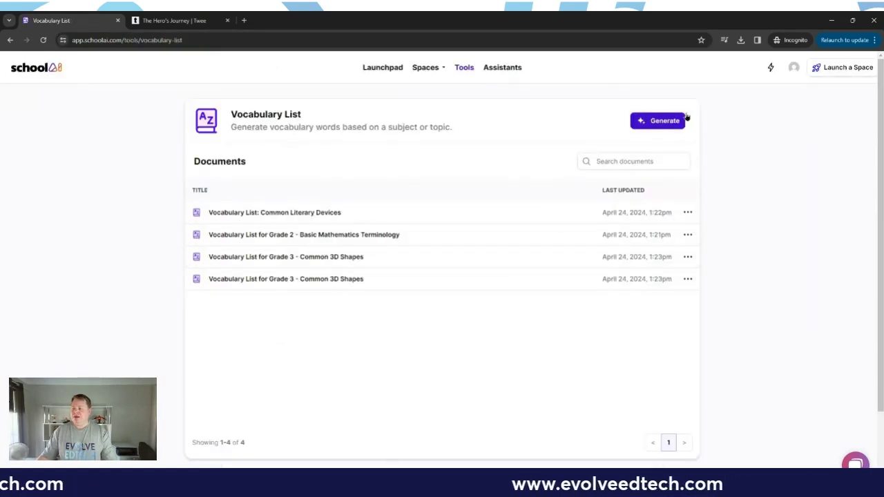
left_click(658, 128)
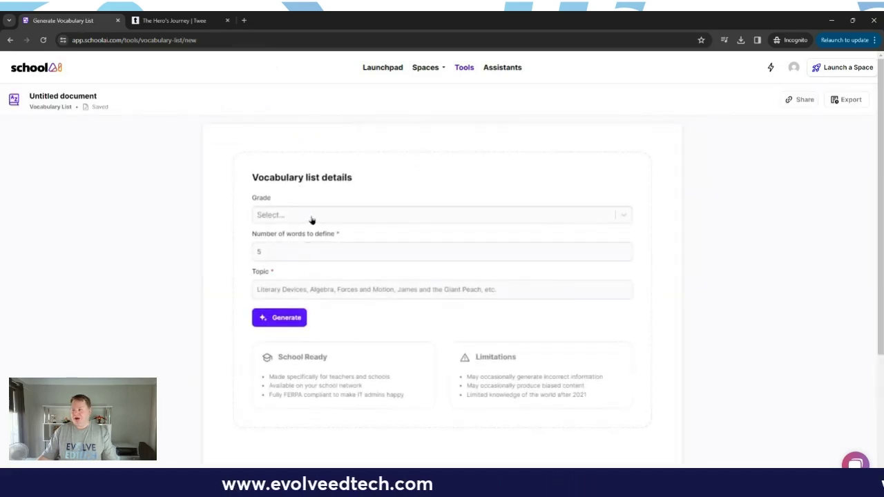
left_click(312, 219)
scroll(313, 332, "down", 2)
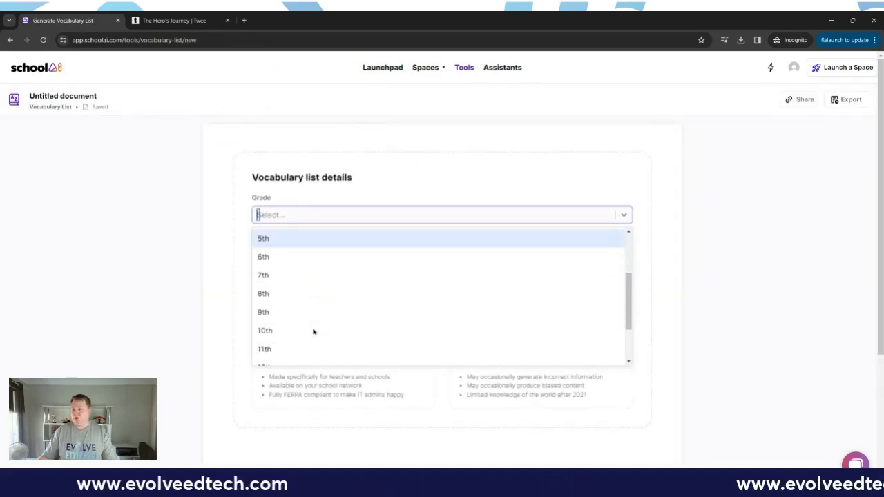
left_click(275, 356)
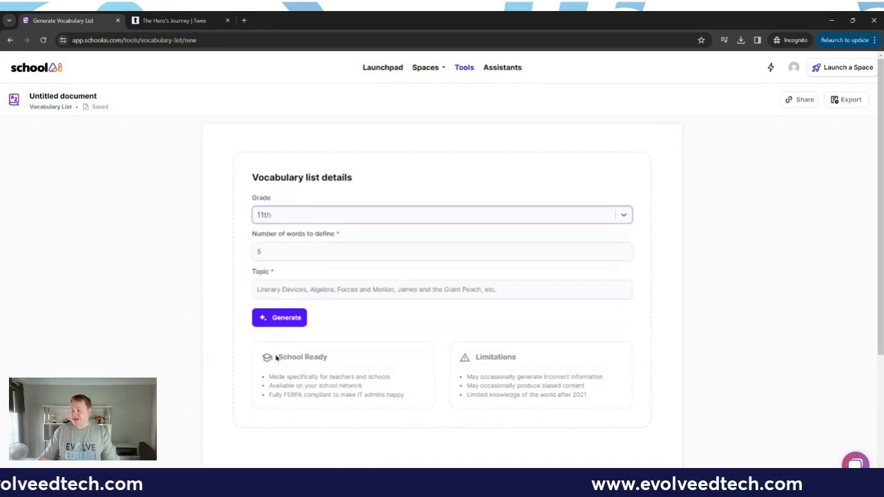
Set the number of words to define to 20 for the 11th grade vocabulary list.
left_click(357, 251)
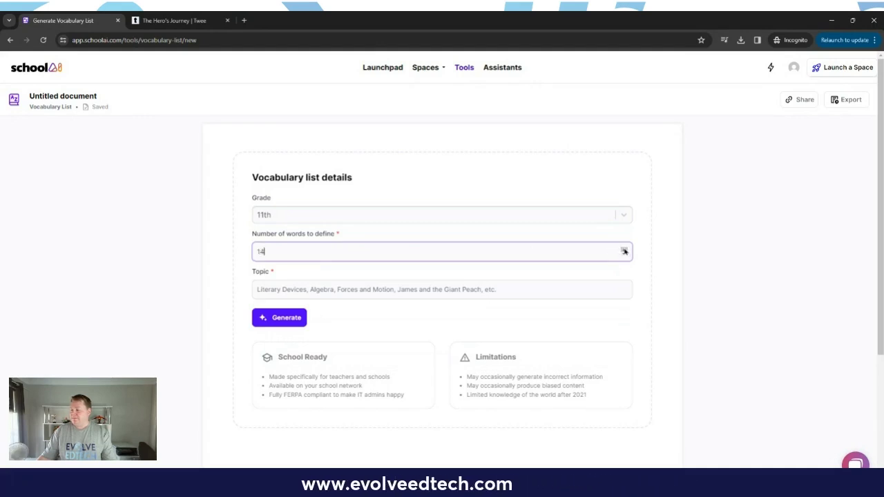
left_click(624, 249)
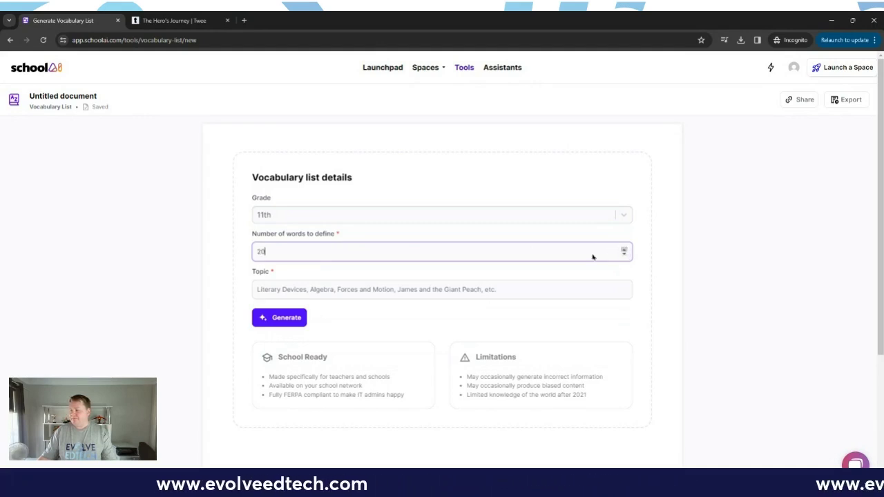
left_click(624, 249)
Generate the vocabulary list on the topic "Common film techniques" and review its terms through to the end.
left_click(315, 289)
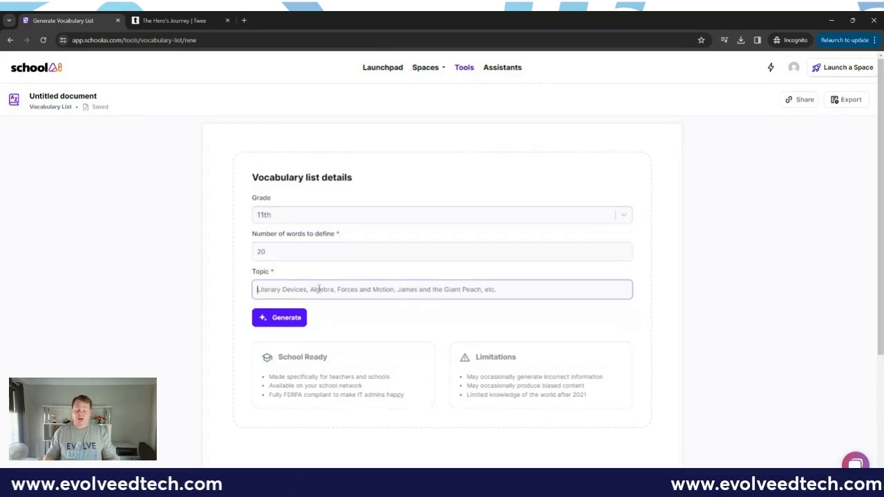
type("Common film techniques")
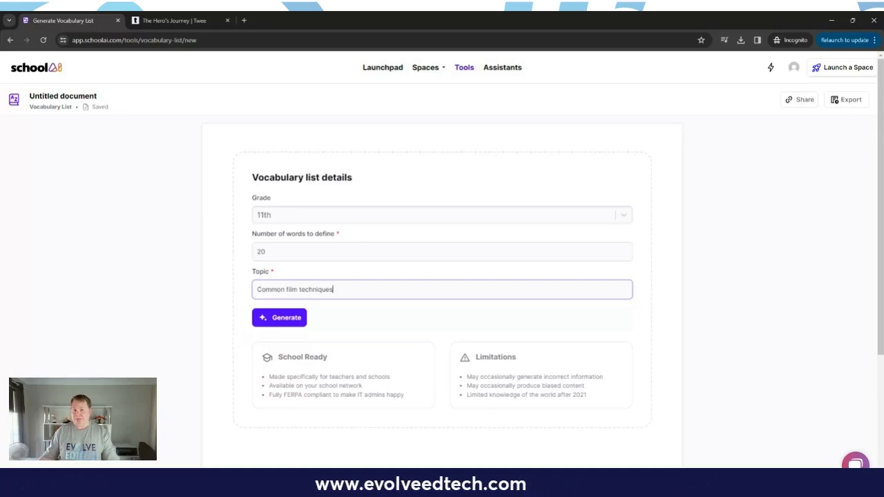
left_click(293, 316)
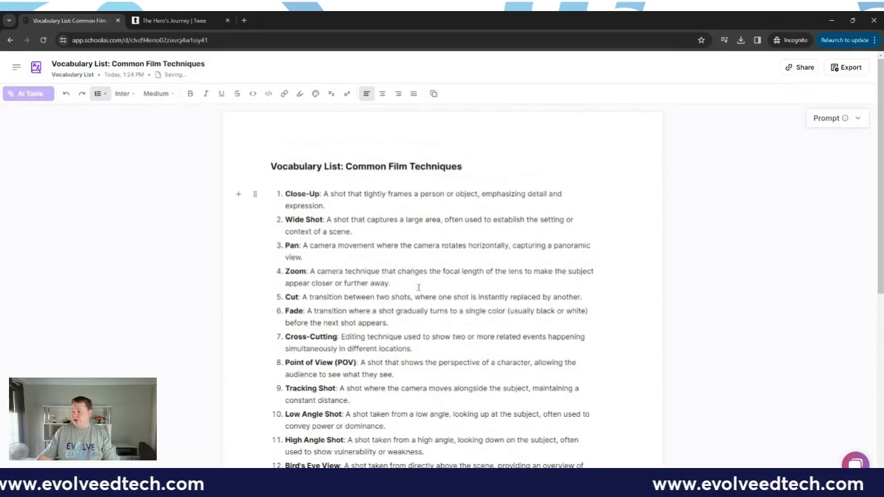
scroll(411, 263, "down", 3)
scroll(418, 289, "down", 4)
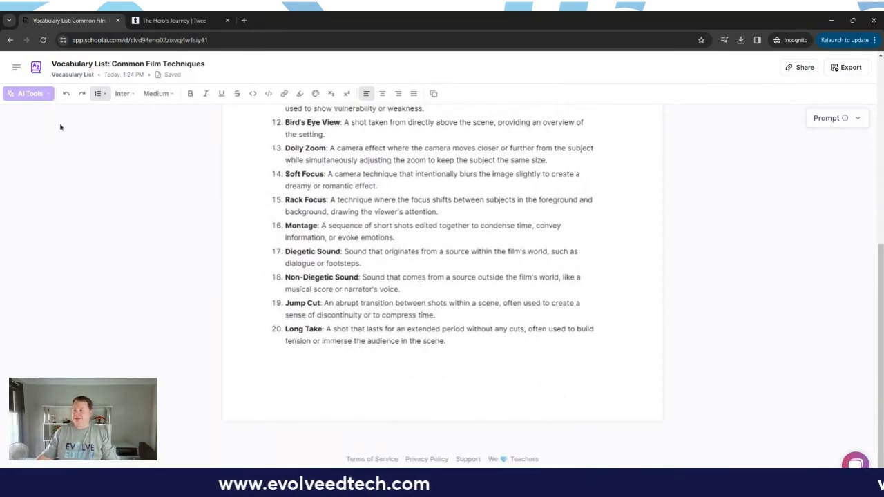
Return to the Vocabulary List tool and start a new list for 5th grade with 20 words to define.
left_click(36, 70)
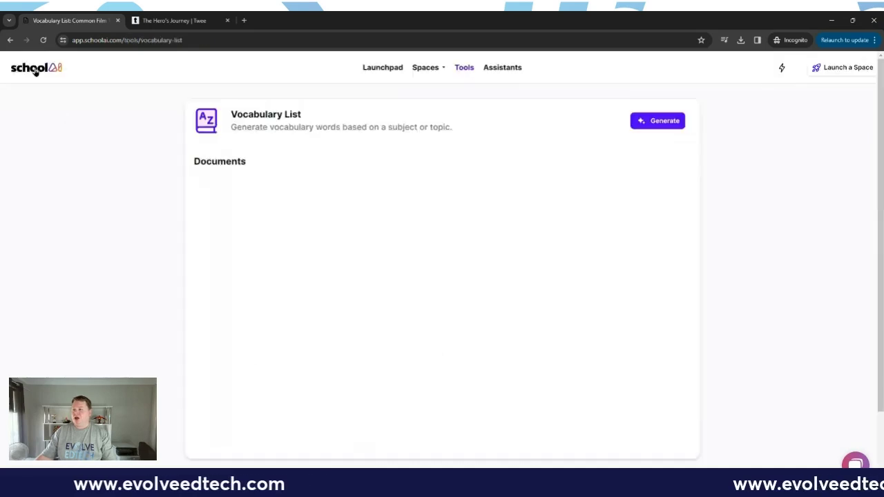
left_click(662, 123)
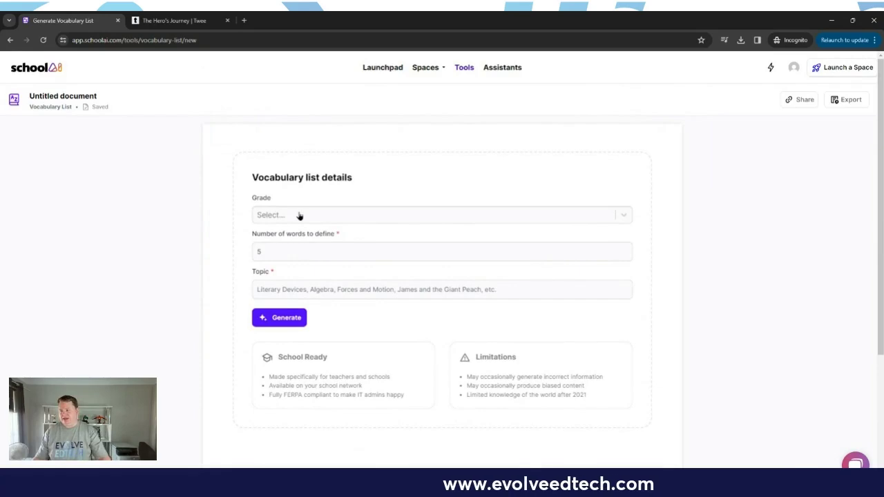
left_click(299, 216)
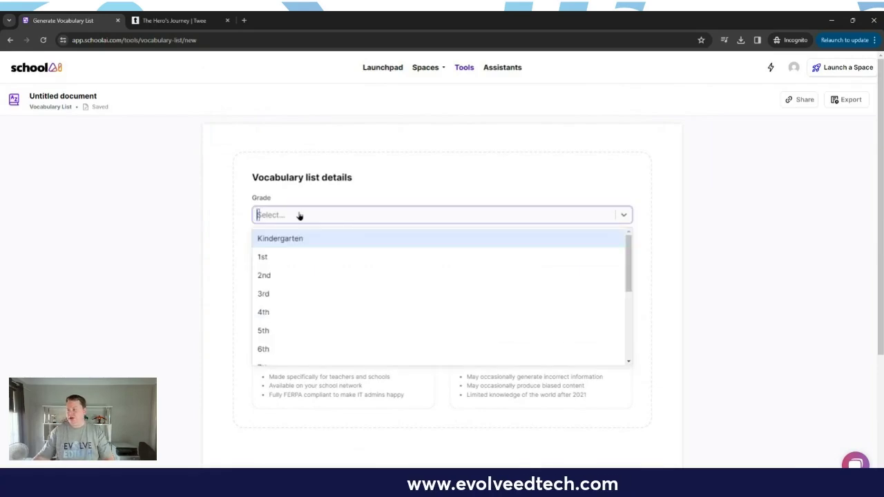
left_click(277, 331)
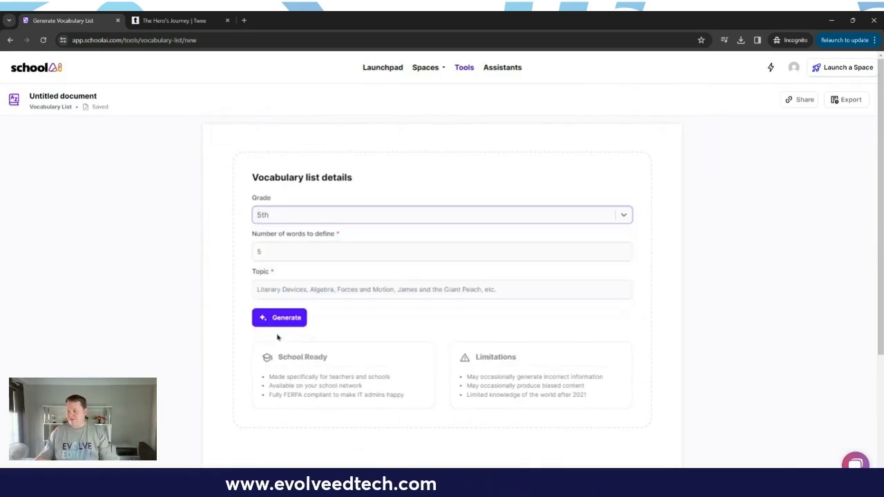
left_click(290, 252)
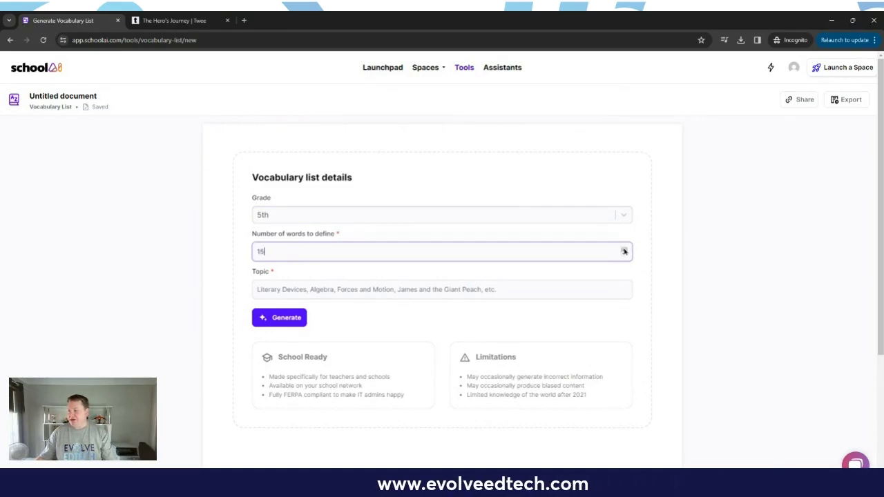
Enter "Space and the solar system broken into a three tier structure" as the topic and generate the vocabulary list.
left_click(309, 283)
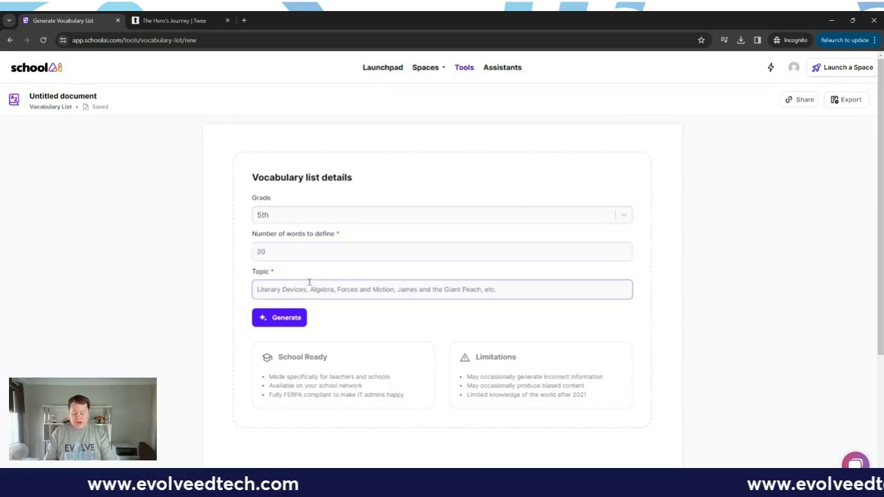
type("Spac")
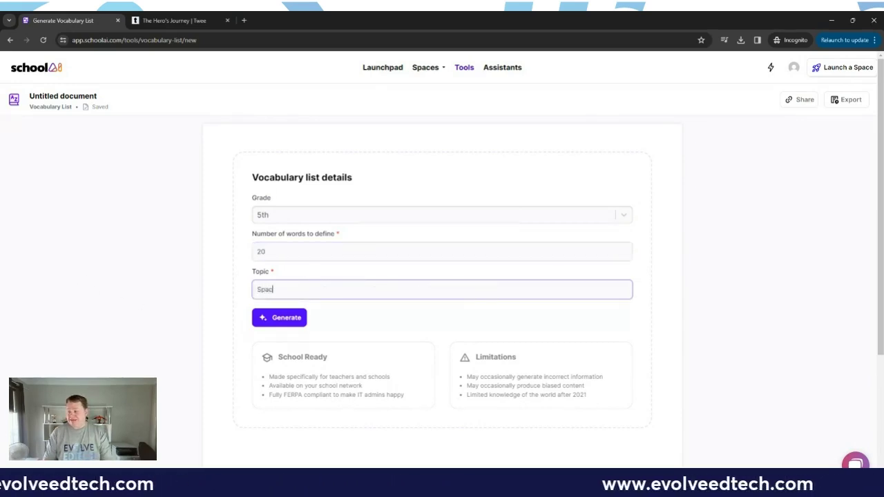
type("e and the solar syst")
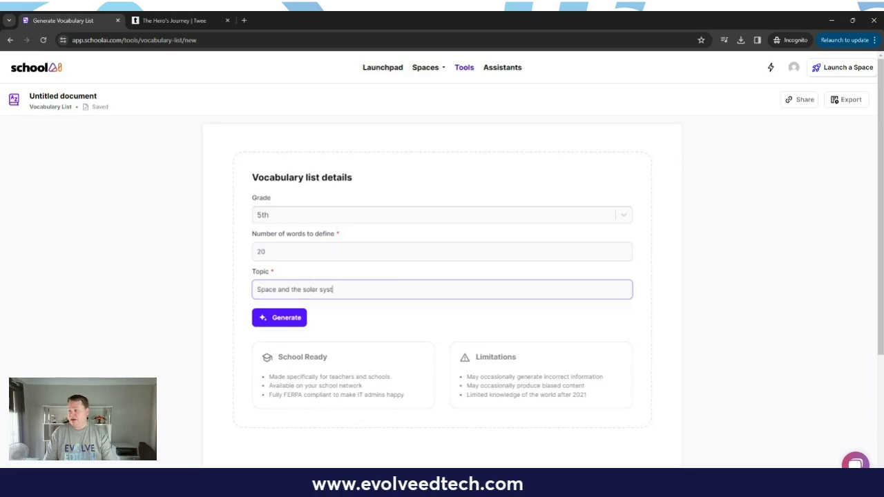
type("em broken into")
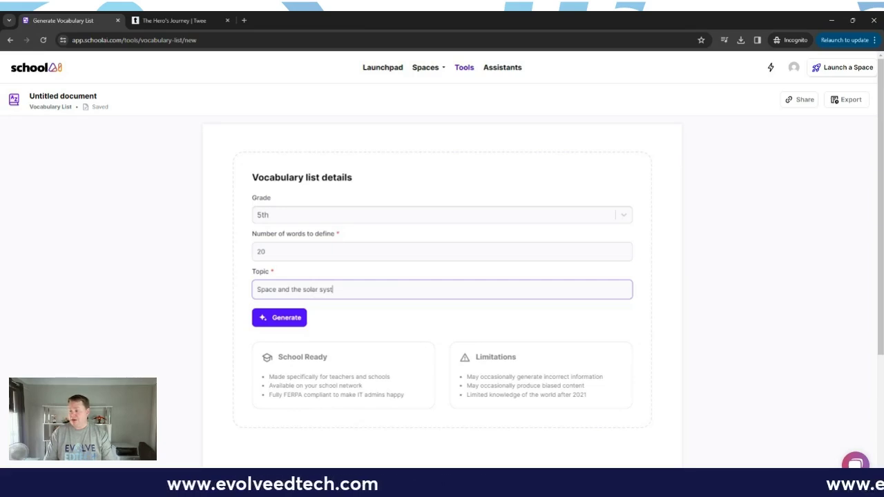
type(" a")
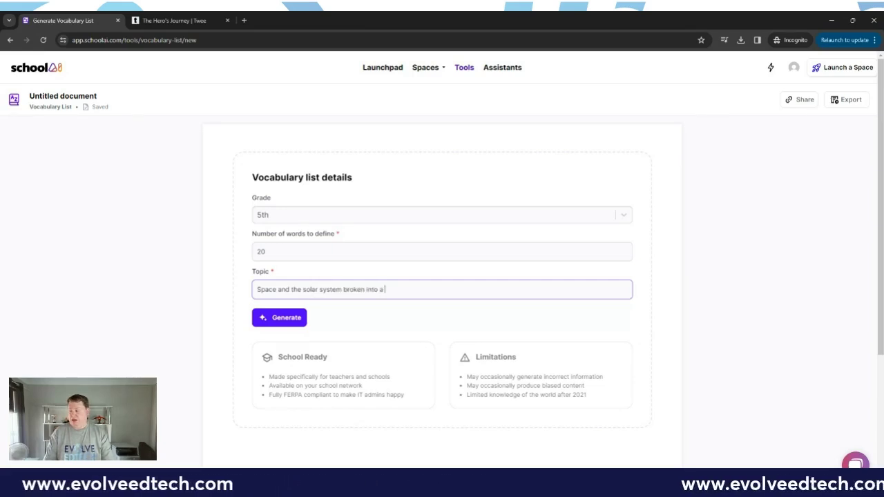
type(" three tier")
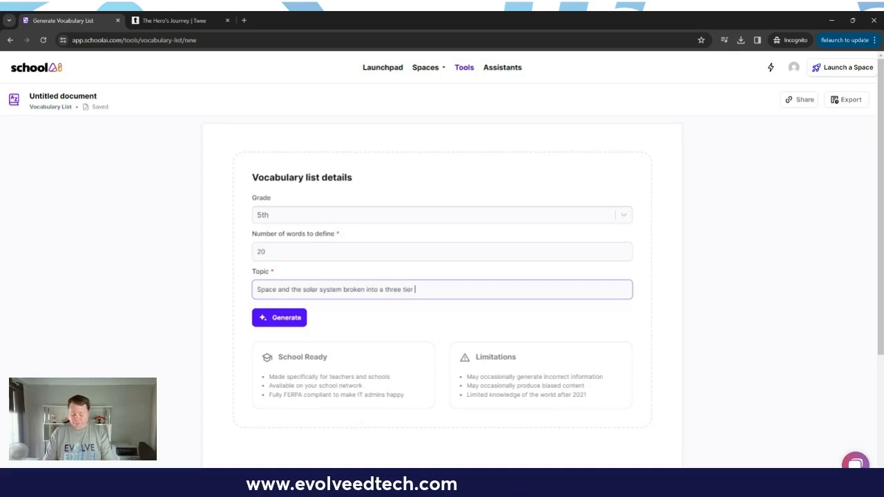
type(" struc")
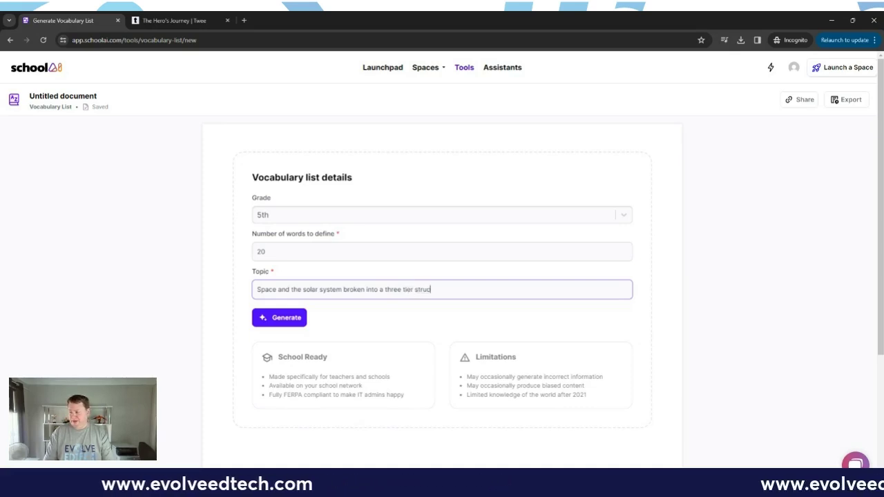
type("ture")
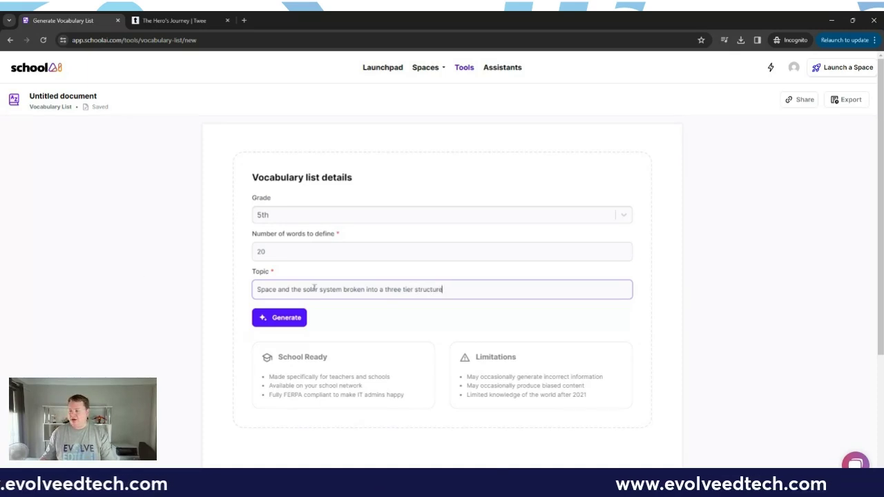
left_click(277, 321)
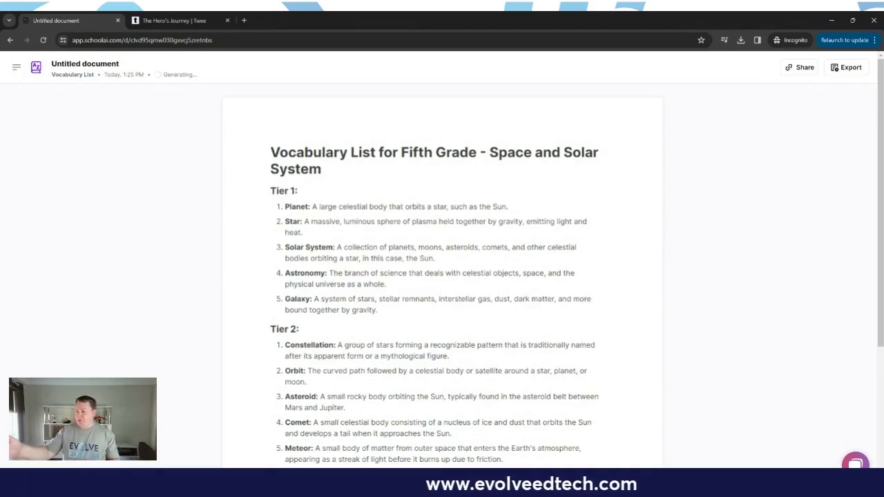
Examine the tiers of the Fifth Grade Space and Solar System list and return to the saved vocabulary lists.
scroll(299, 325, "down", 1)
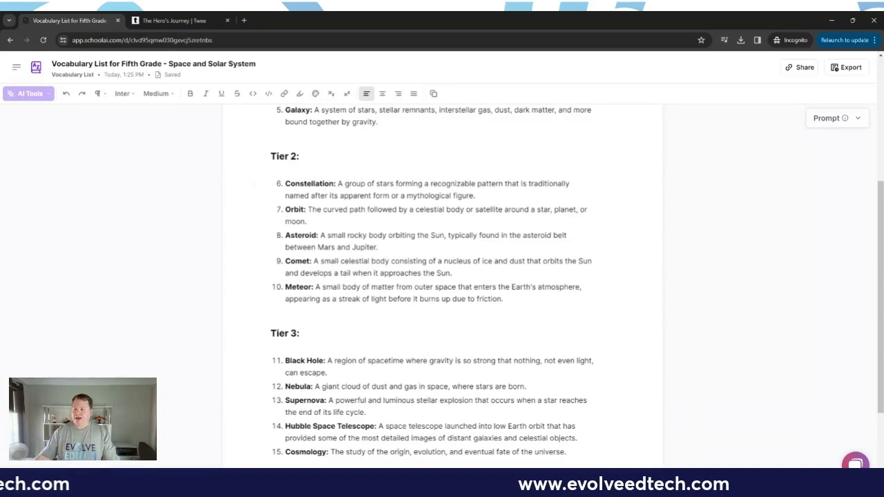
left_click(39, 68)
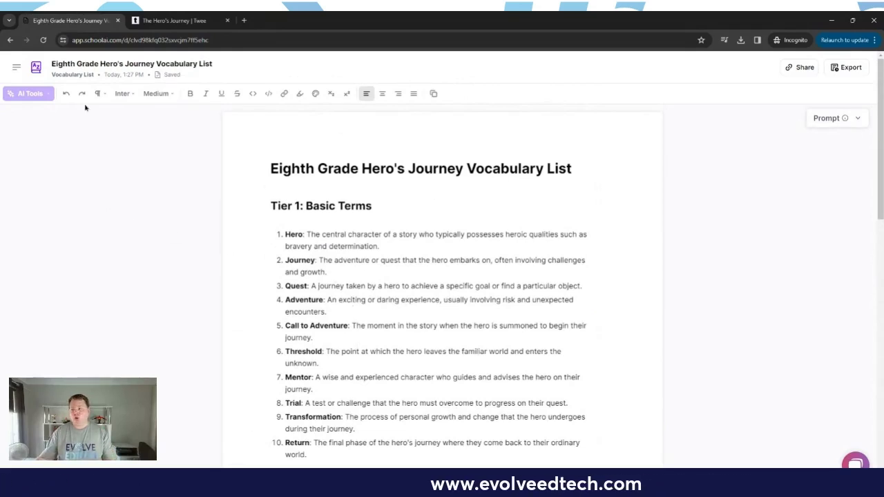
left_click(36, 71)
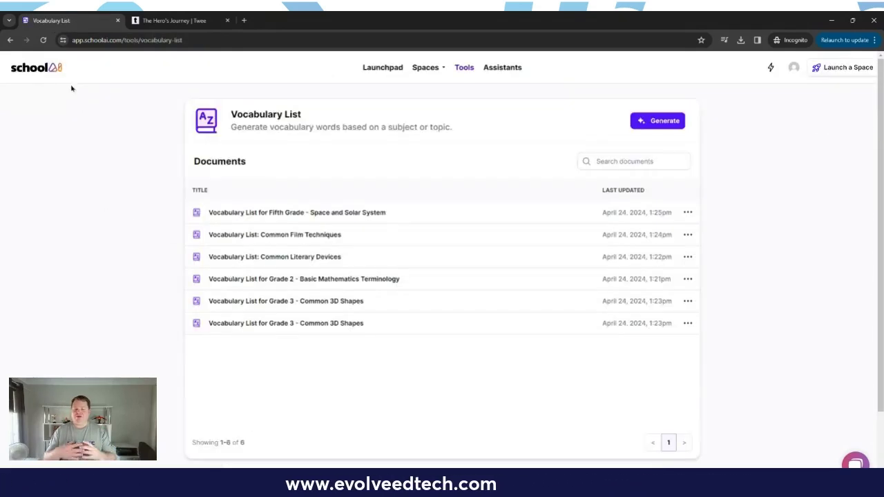